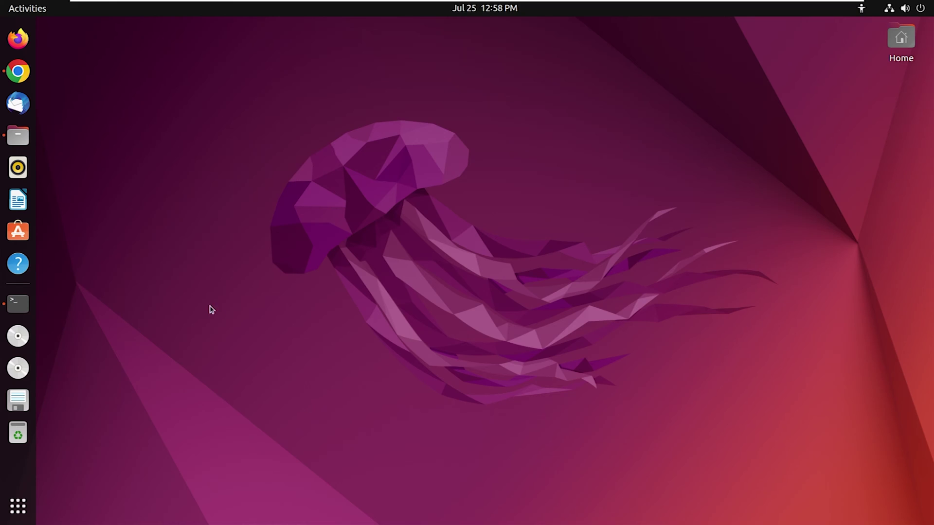
# Step: Launch GNOME Terminal from the Ubuntu dock
pyautogui.click(18, 304)
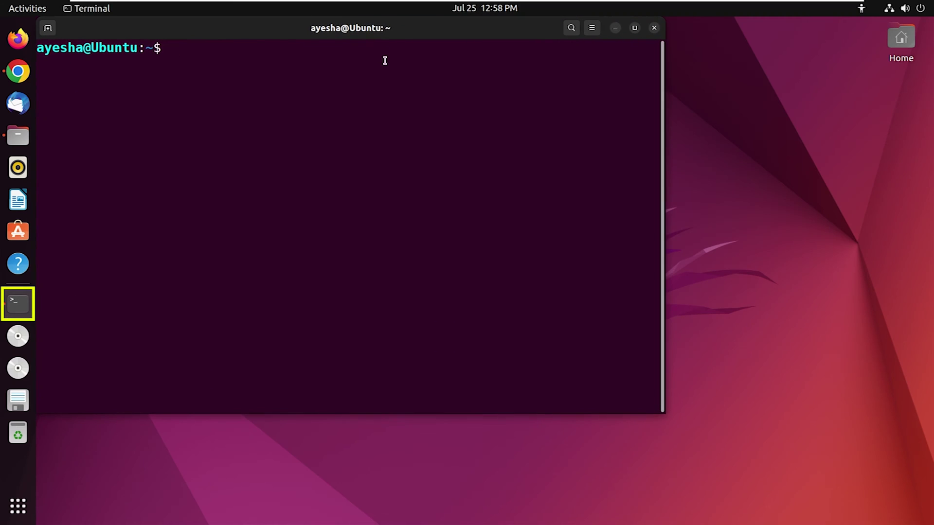
pyautogui.write('sudo')
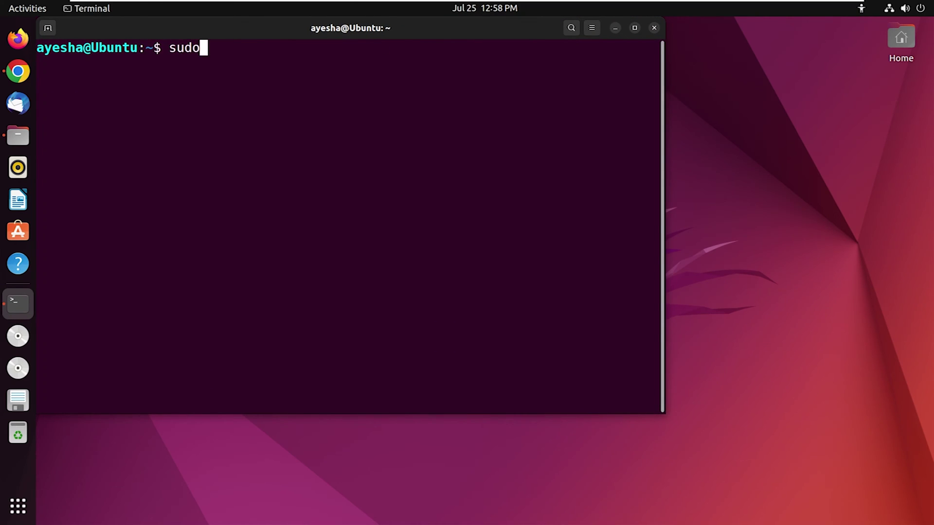
pyautogui.write(' apt')
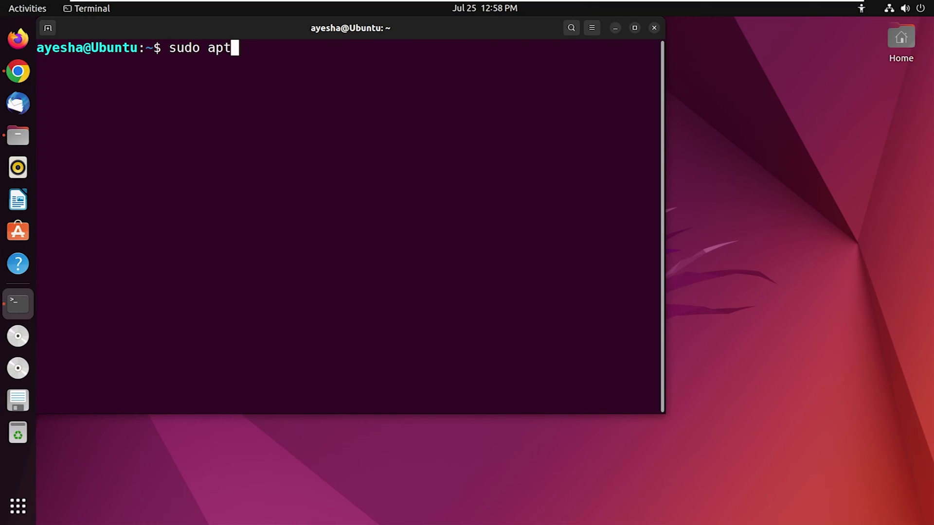
pyautogui.write('-get in')
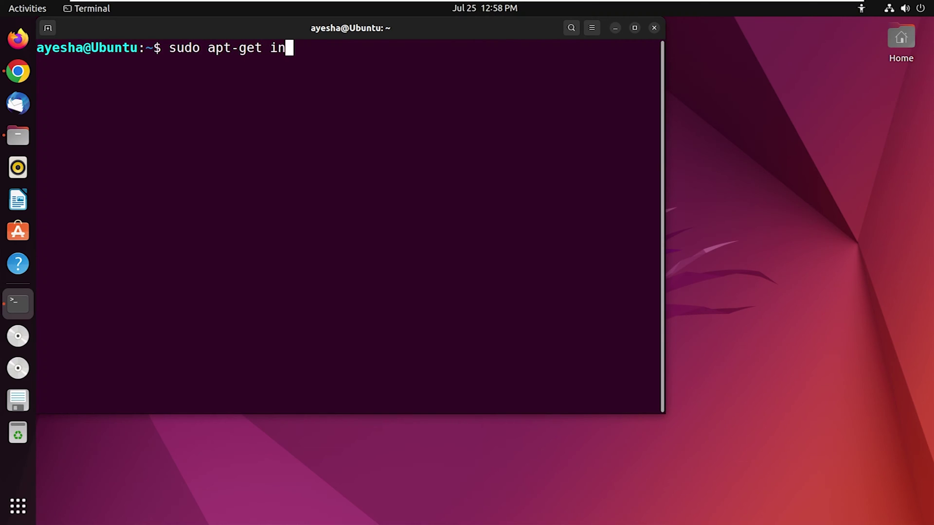
pyautogui.write('stall ')
pyautogui.write('build-')
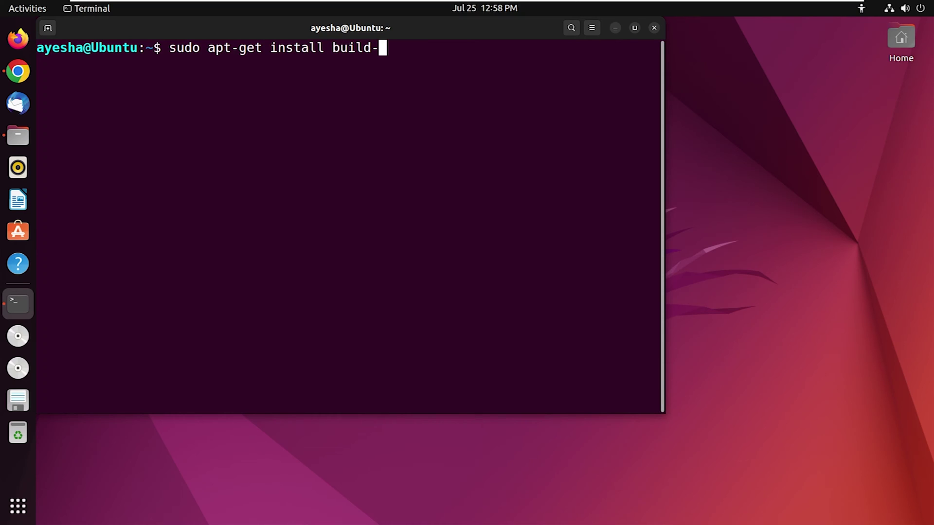
pyautogui.write('esse')
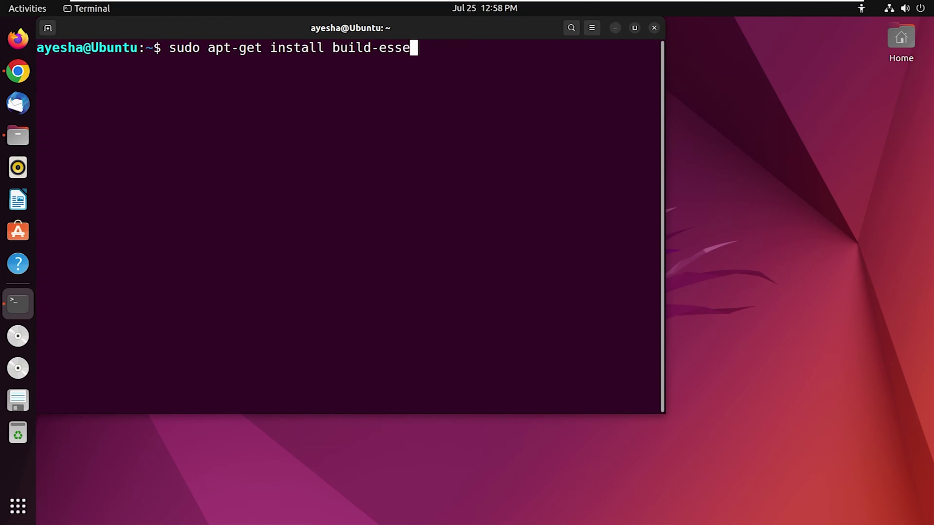
pyautogui.write('nti')
pyautogui.write('al')
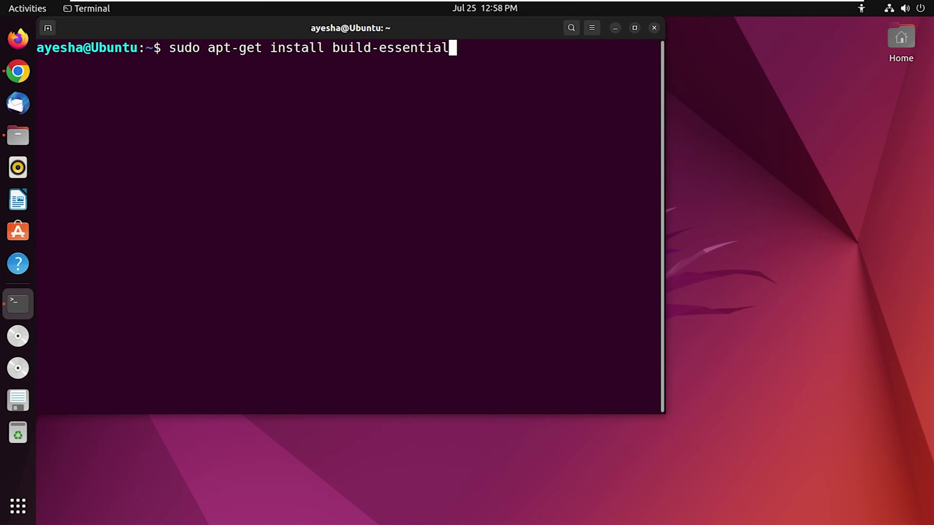
# Step: Install build-essential with sudo apt-get, giving the password and confirming with y
pyautogui.press('Return')
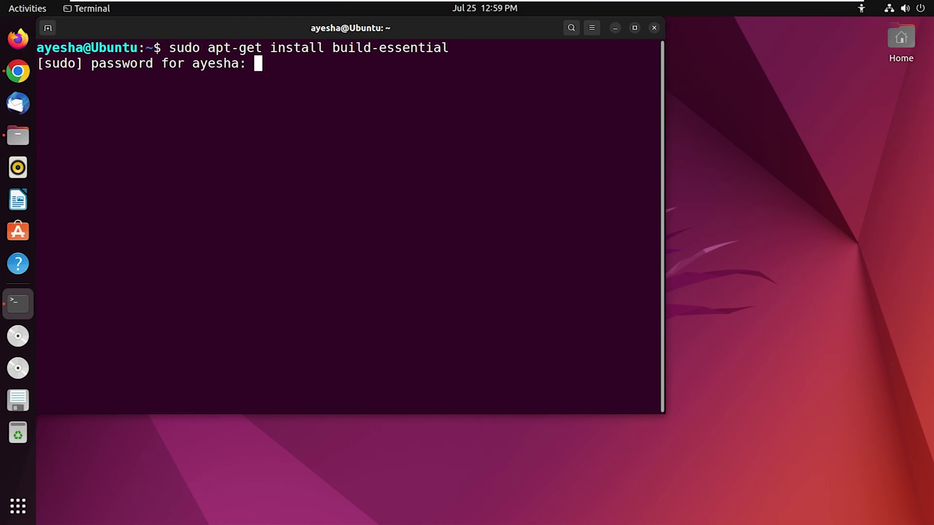
pyautogui.press('Return')
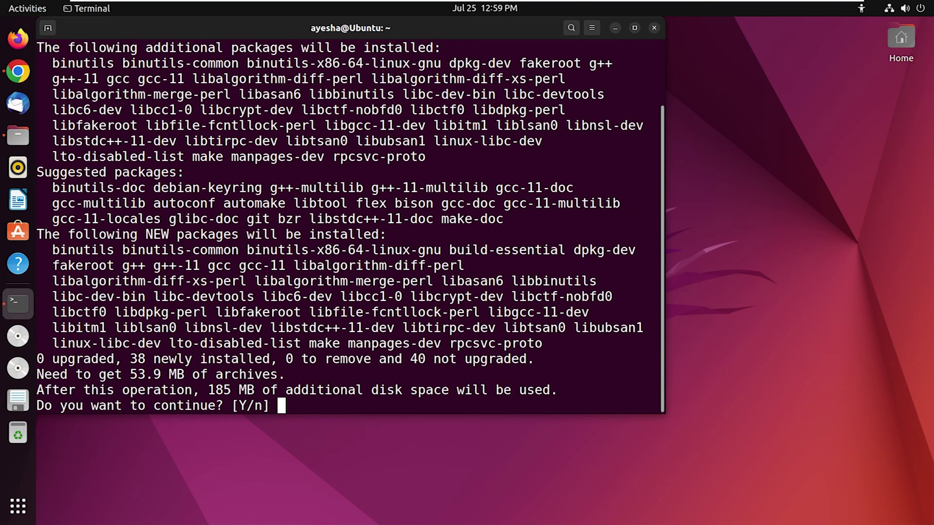
pyautogui.write('y')
pyautogui.press('Return')
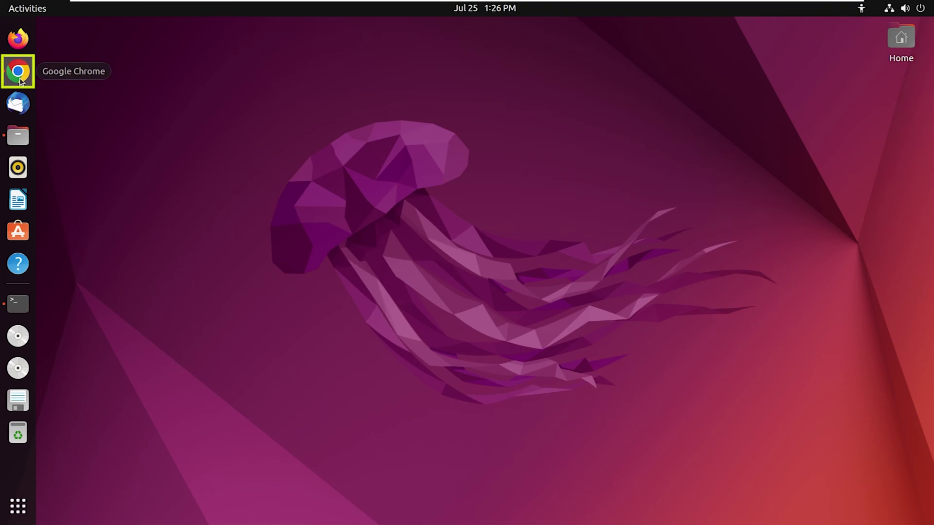
# Step: Launch Google Chrome and load gnu.org
pyautogui.click(18, 71)
pyautogui.write('gn')
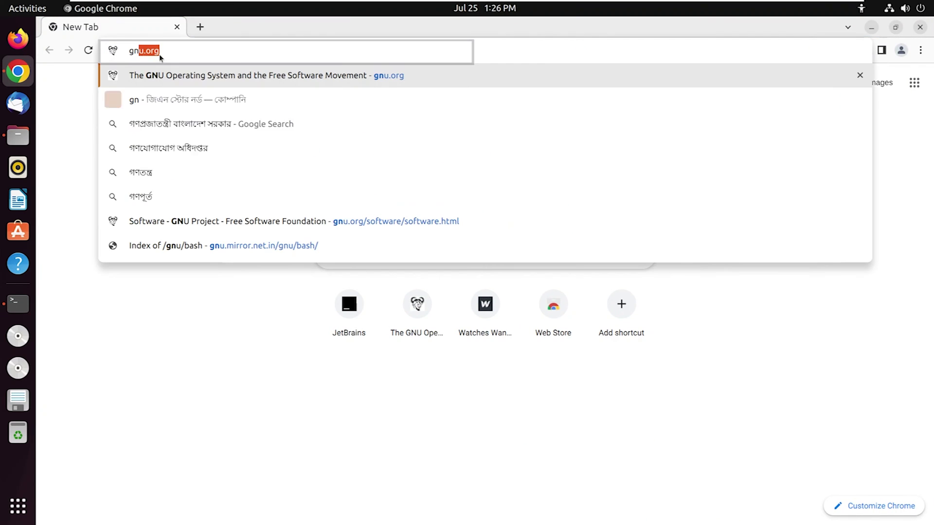
pyautogui.write('u.org')
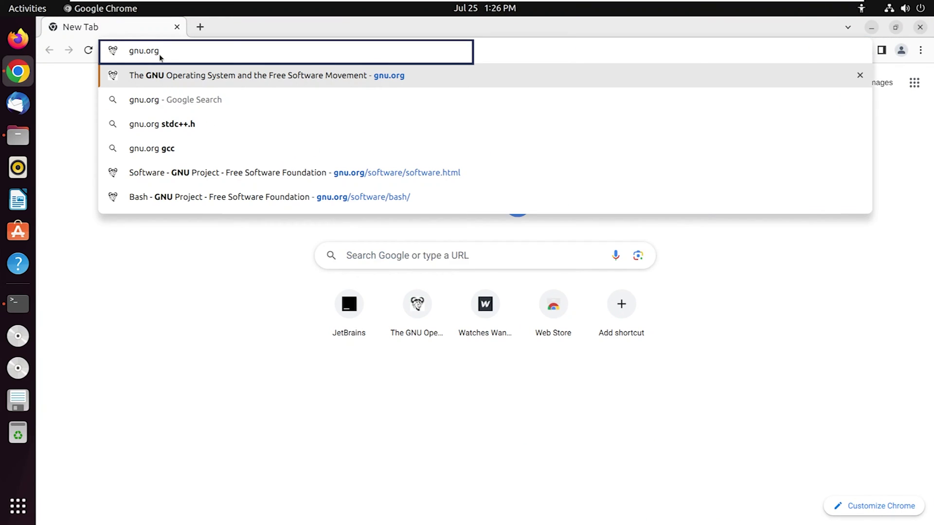
pyautogui.press('Return')
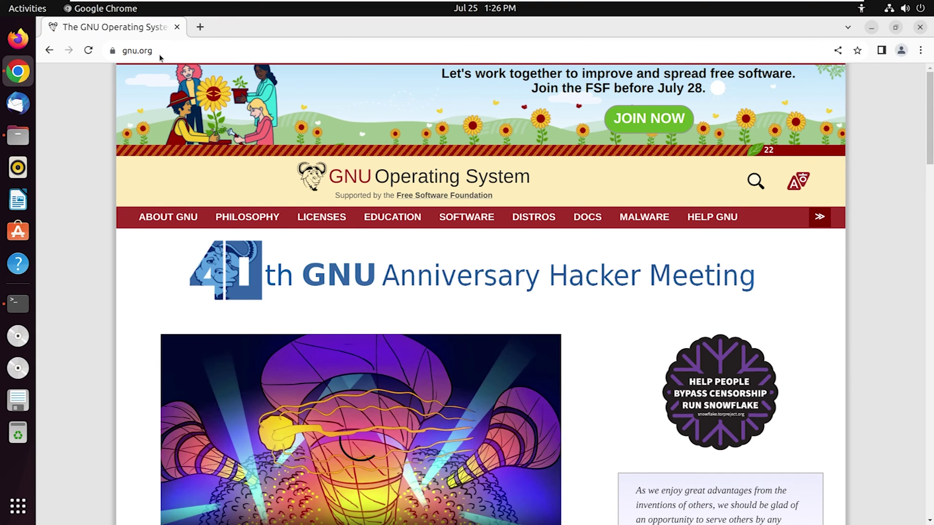
# Step: Go to the GNU Software page and pick bash from the GNU packages list
pyautogui.click(463, 219)
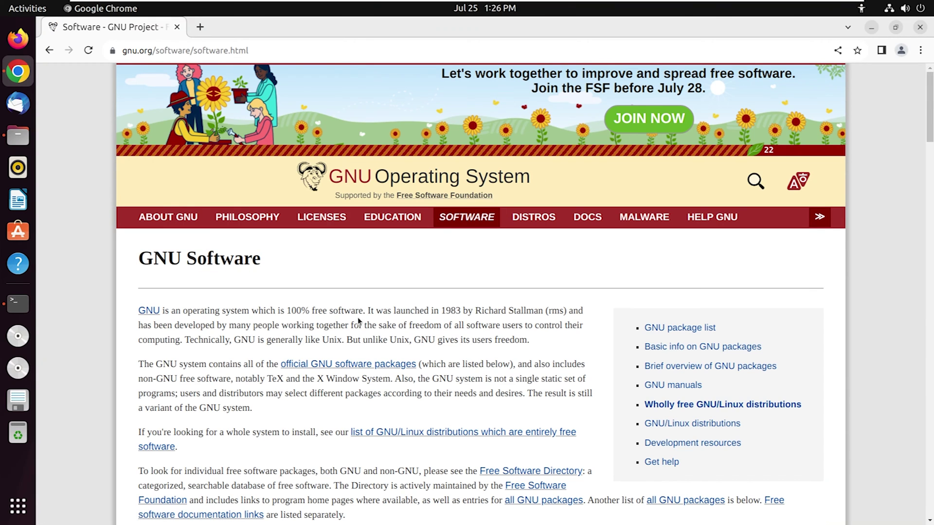
pyautogui.scroll(-5, 351, 321)
pyautogui.scroll(-2, 352, 321)
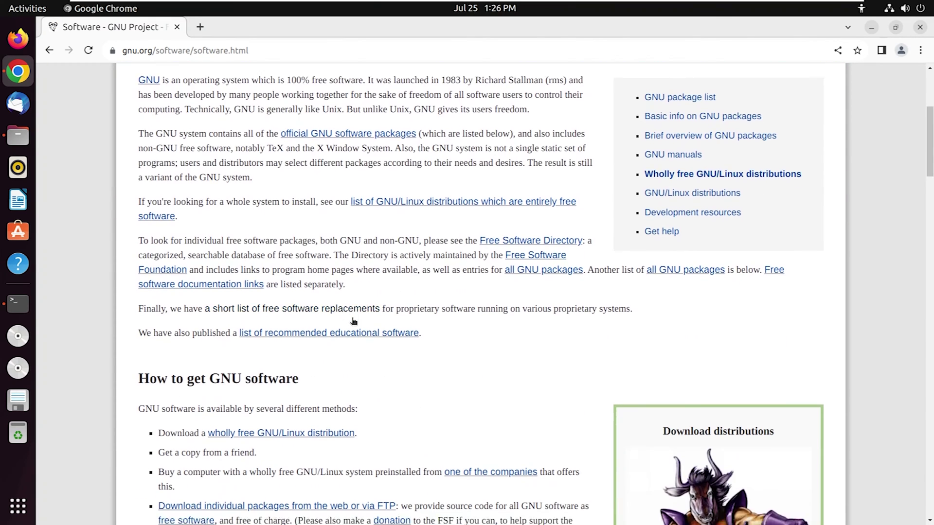
pyautogui.scroll(-5, 352, 321)
pyautogui.scroll(-2, 351, 321)
pyautogui.scroll(-5, 352, 321)
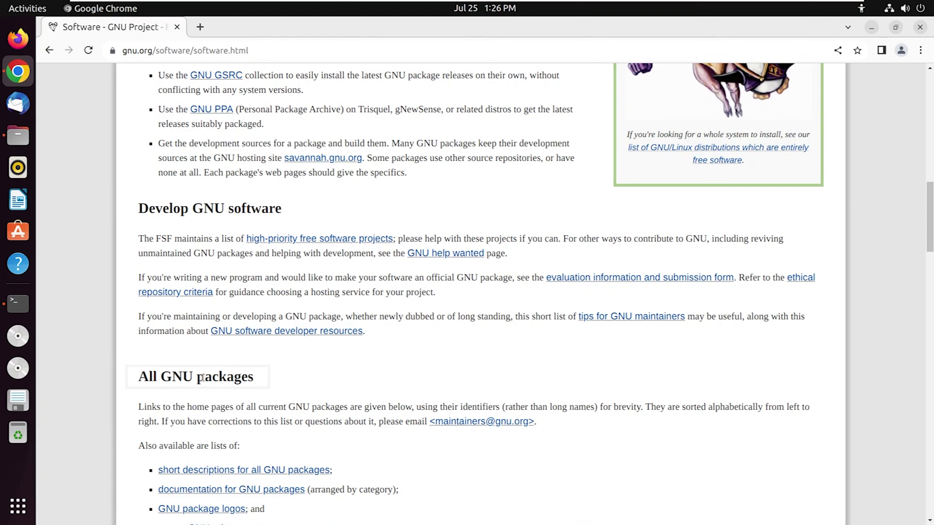
pyautogui.scroll(-1, 271, 371)
pyautogui.scroll(-2, 271, 372)
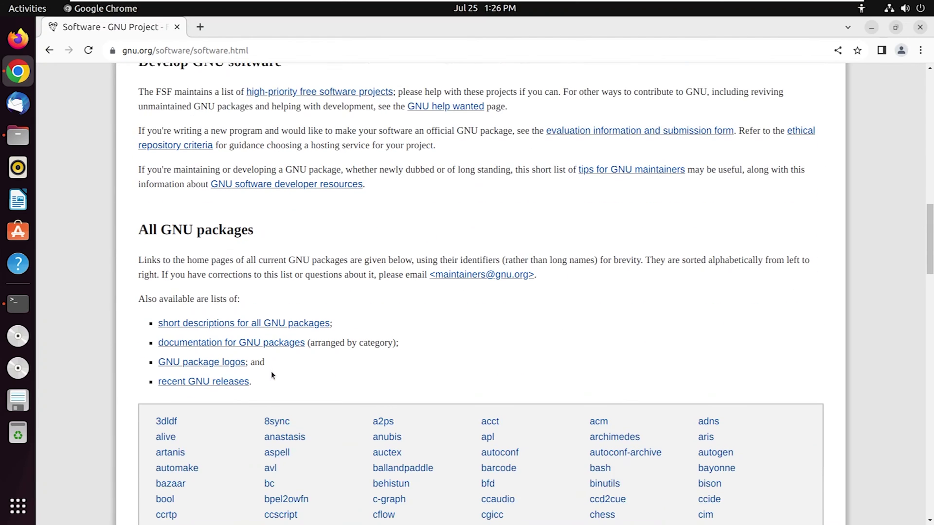
pyautogui.scroll(-2, 271, 372)
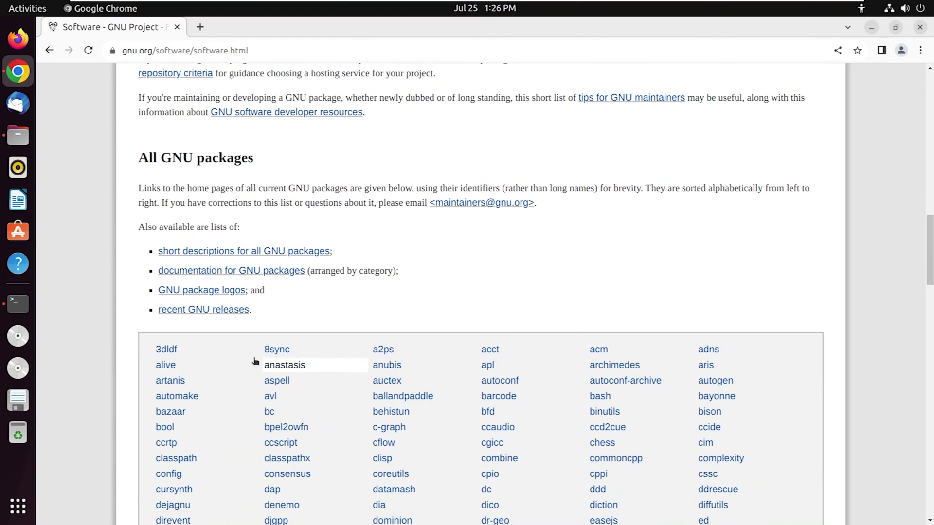
pyautogui.click(600, 396)
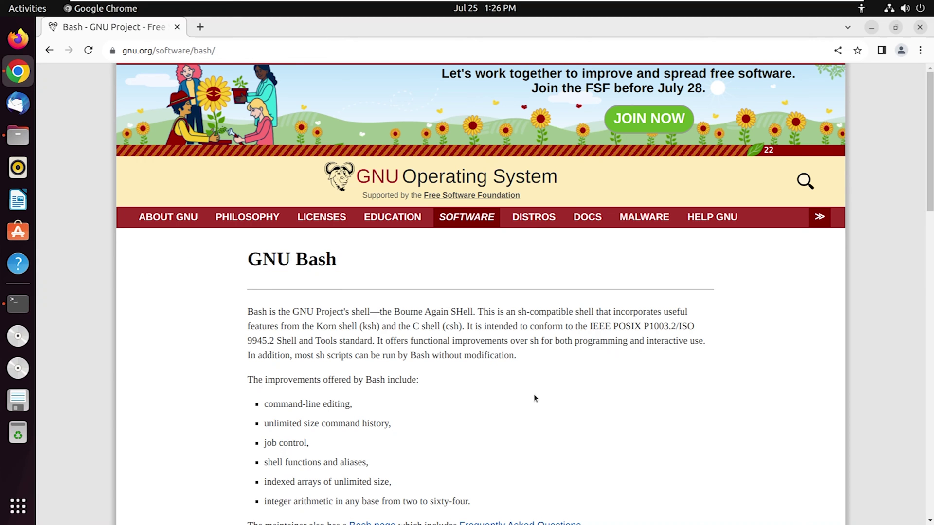
pyautogui.scroll(-3, 491, 376)
# Step: From the Bash project page, go to a GNU download mirror for Bash releases
pyautogui.click(318, 355)
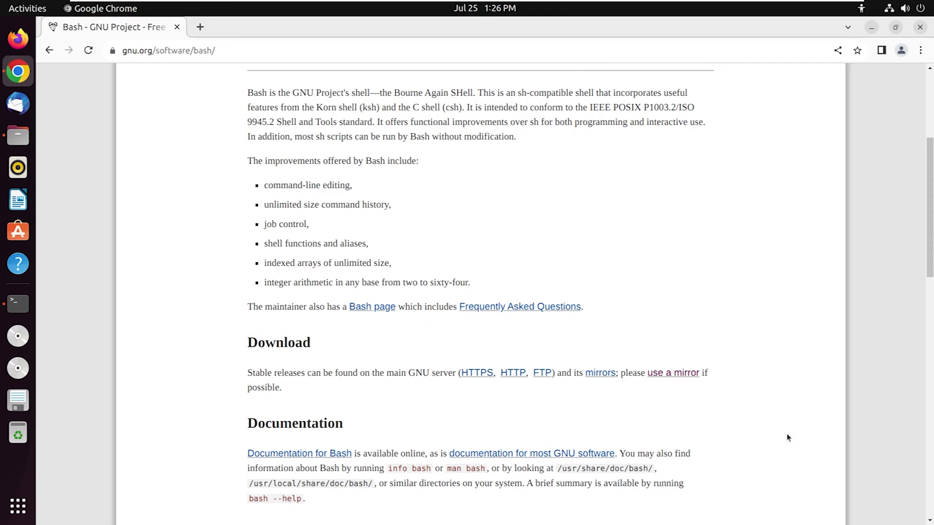
pyautogui.click(675, 377)
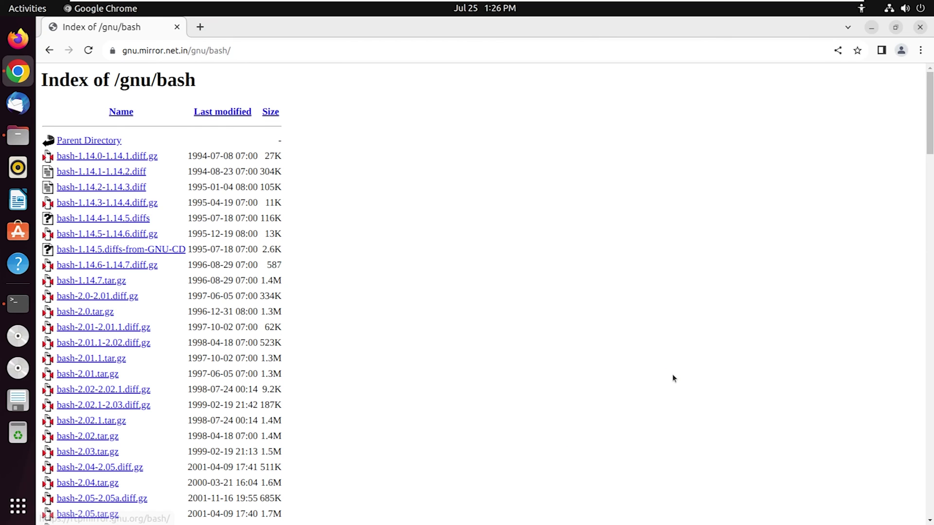
pyautogui.scroll(-3, 278, 309)
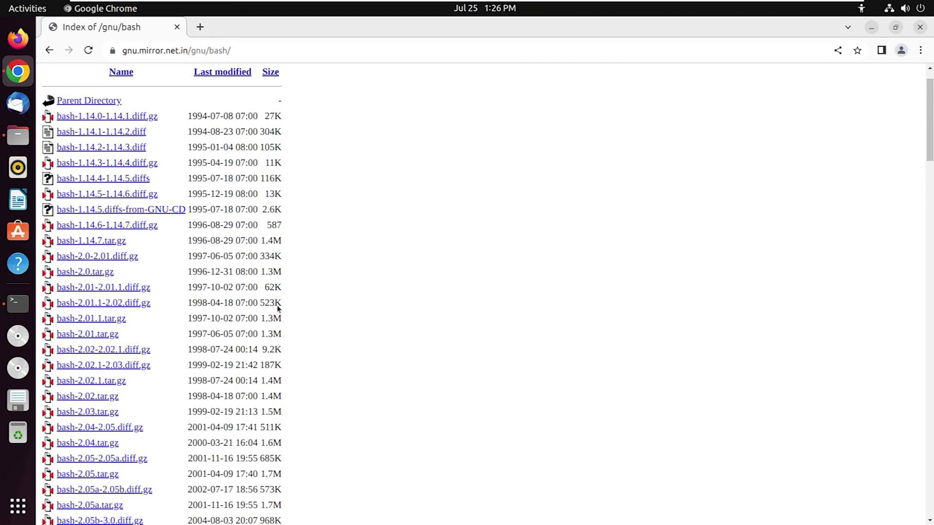
pyautogui.scroll(-3, 278, 309)
pyautogui.scroll(-3, 277, 310)
pyautogui.scroll(-3, 274, 320)
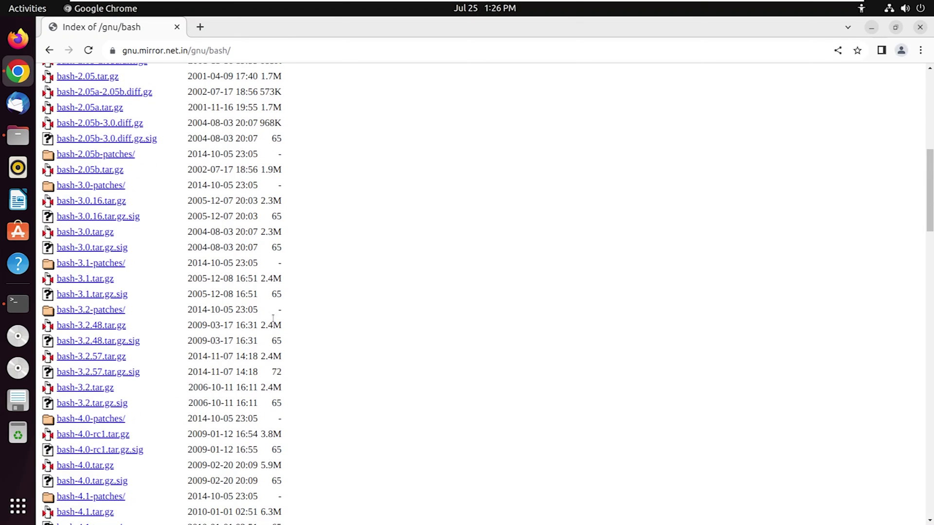
pyautogui.scroll(-2, 274, 320)
pyautogui.scroll(-3, 274, 319)
pyautogui.scroll(-2, 274, 319)
pyautogui.scroll(-1, 275, 321)
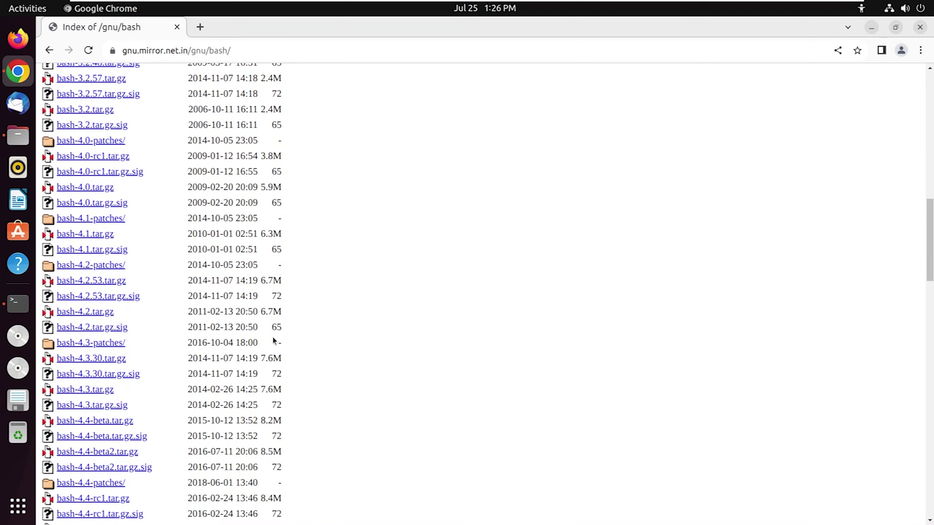
pyautogui.scroll(-1, 127, 391)
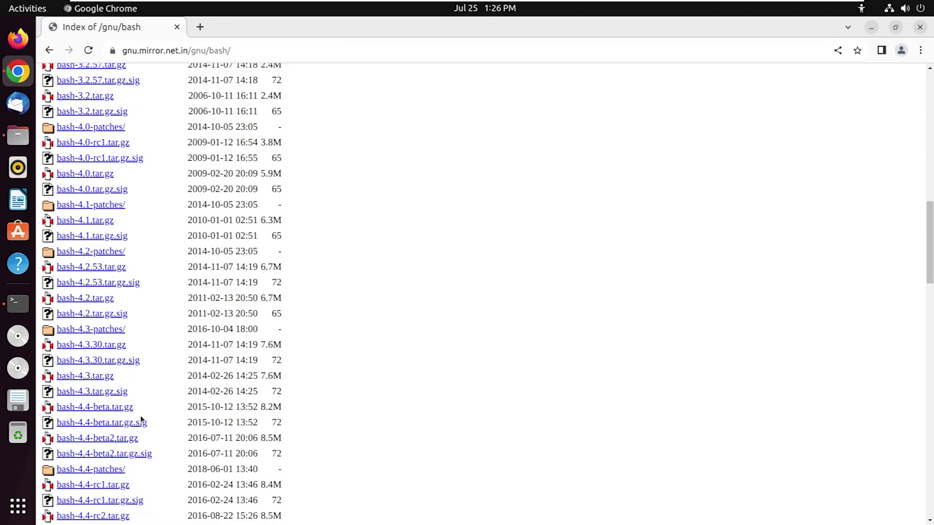
pyautogui.scroll(-2, 141, 462)
pyautogui.scroll(-2, 141, 461)
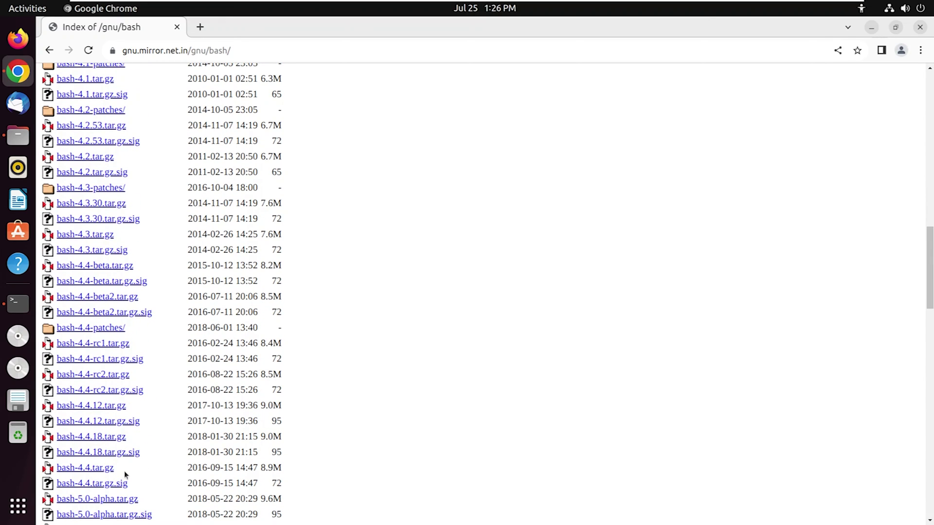
# Step: Download bash-4.4.tar.gz from the mirror index and minimize Chrome
pyautogui.click(85, 463)
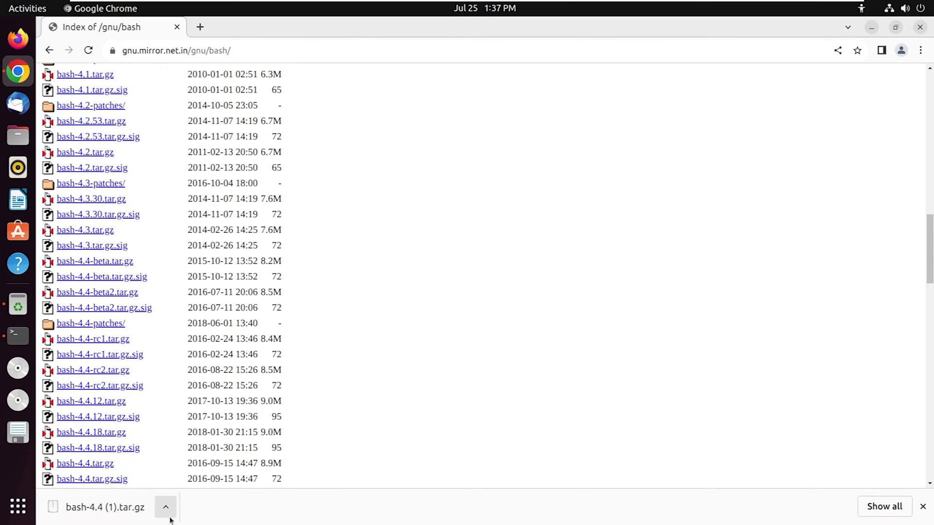
pyautogui.click(871, 27)
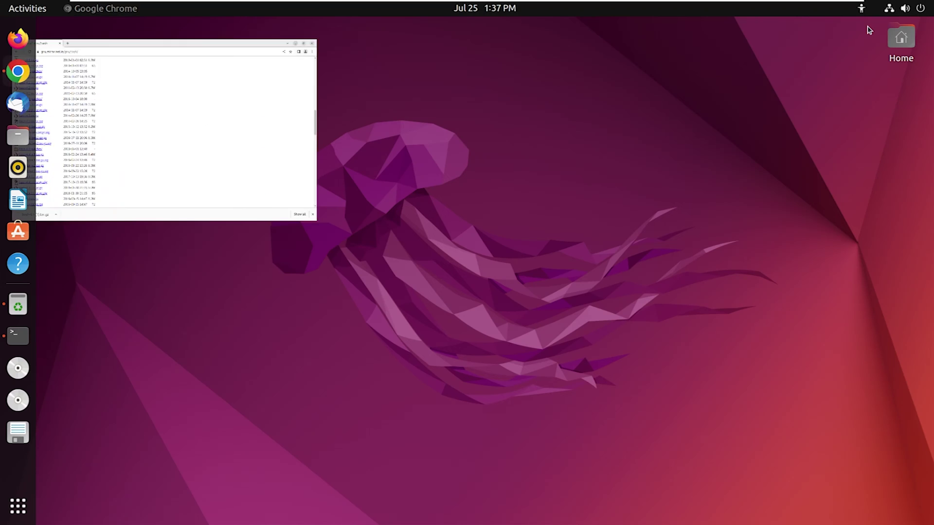
# Step: In a new terminal, cd into Downloads and list it to confirm bash-4.4.tar.gz
pyautogui.click(18, 335)
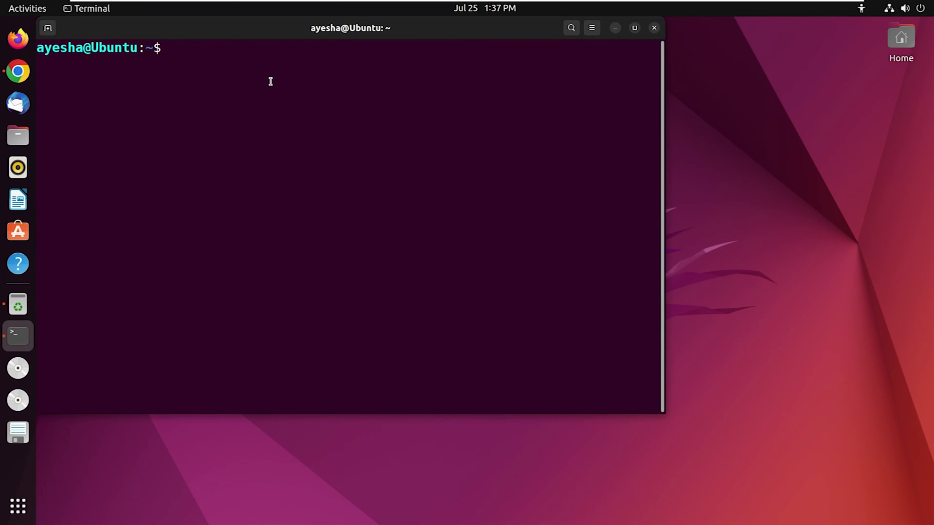
pyautogui.write('cd ')
pyautogui.write('Dow')
pyautogui.press('Tab')
pyautogui.press('Return')
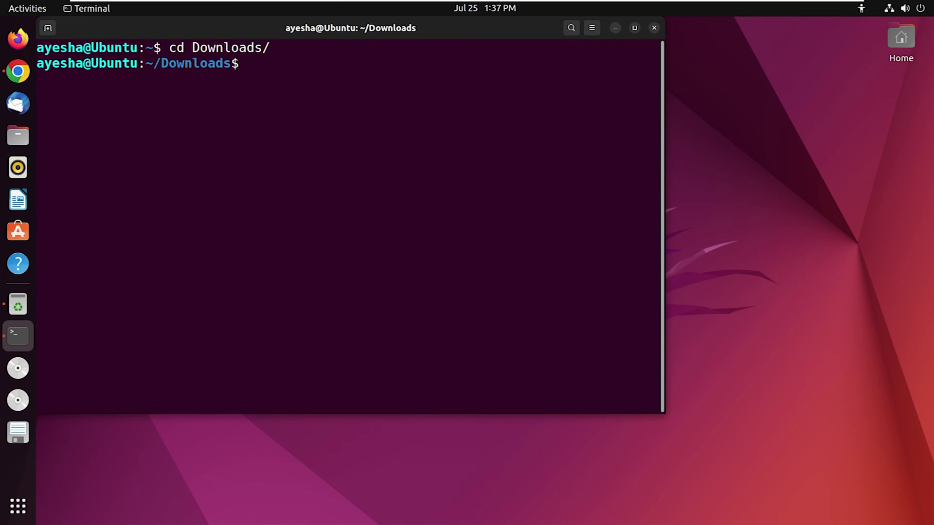
pyautogui.write('ls')
pyautogui.press('Return')
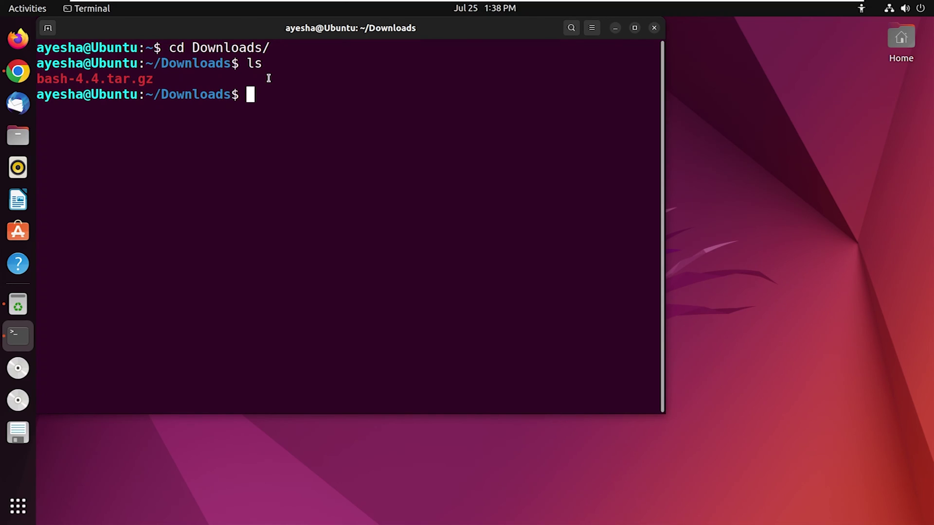
pyautogui.write('ta')
pyautogui.write('r xvz')
pyautogui.write('f ')
pyautogui.write('bas')
# Step: Extract bash-4.4.tar.gz with tar xvzf
pyautogui.press('Tab')
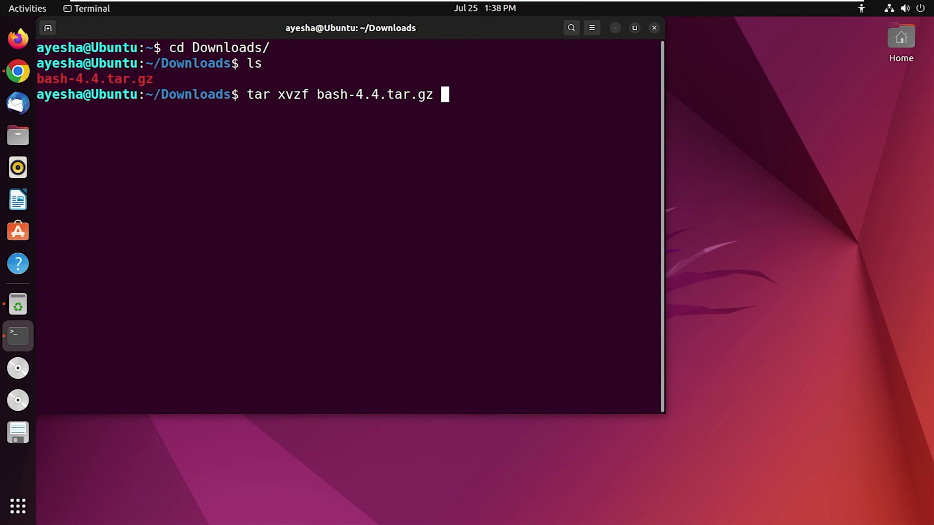
pyautogui.press('Return')
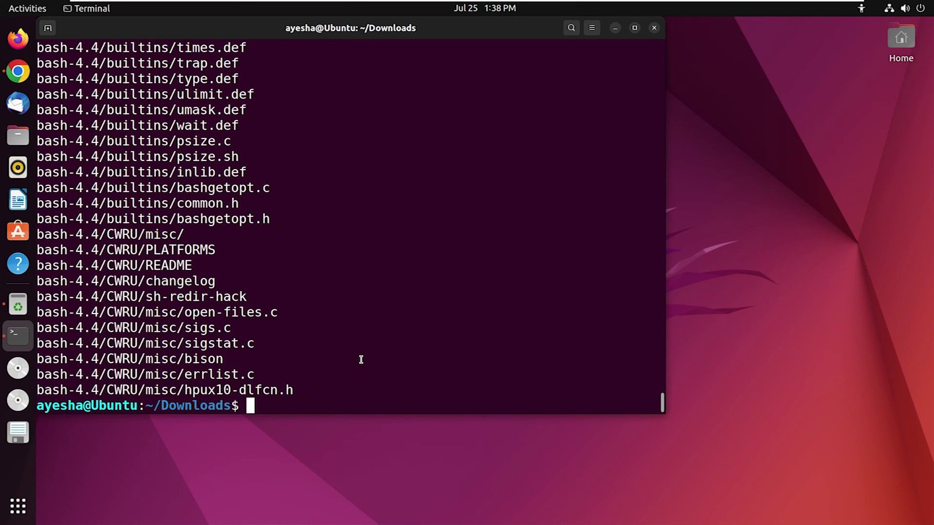
pyautogui.write('cd ')
pyautogui.write('b')
# Step: Change into the bash-4.4 folder and list its files, including configure
pyautogui.press('Tab')
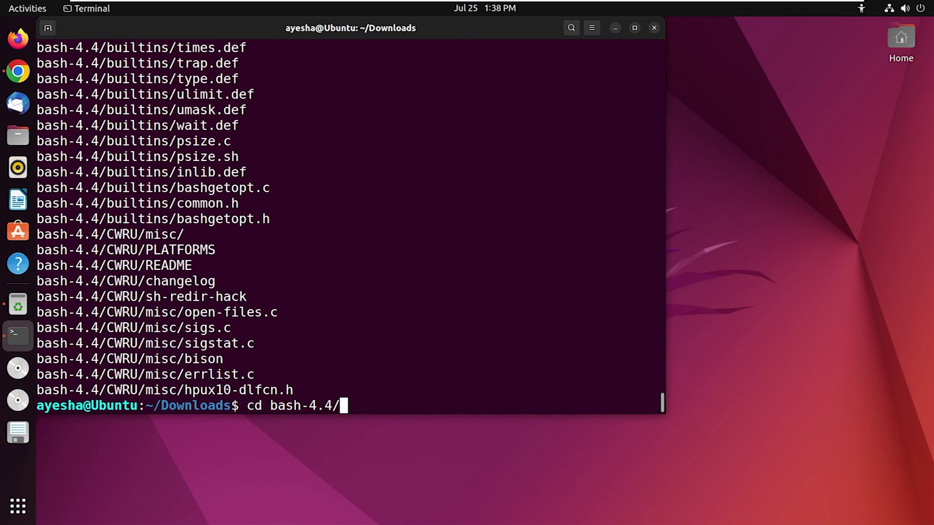
pyautogui.press('Return')
pyautogui.write('ls')
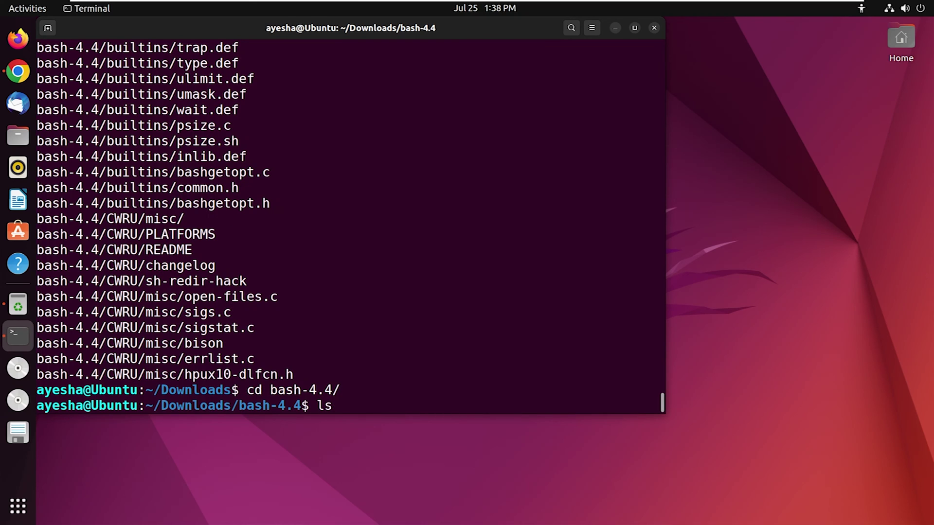
pyautogui.press('Return')
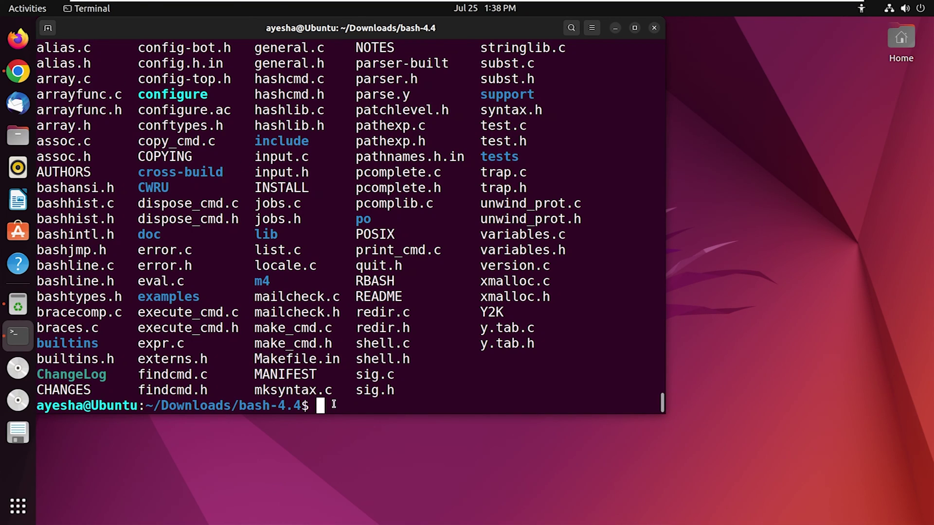
pyautogui.write('.')
pyautogui.write('/co')
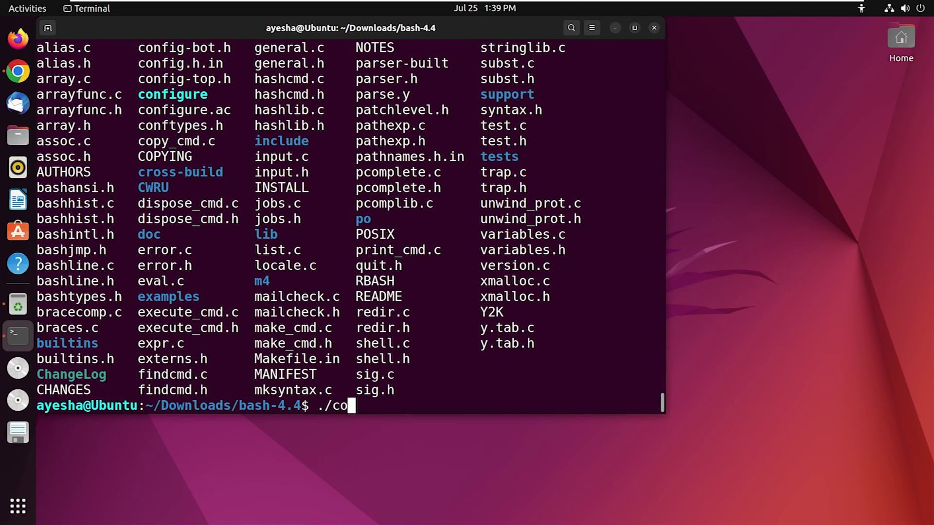
pyautogui.write('n')
# Step: Run ./configure in bash-4.4, then build the bash binary with make
pyautogui.press('Tab')
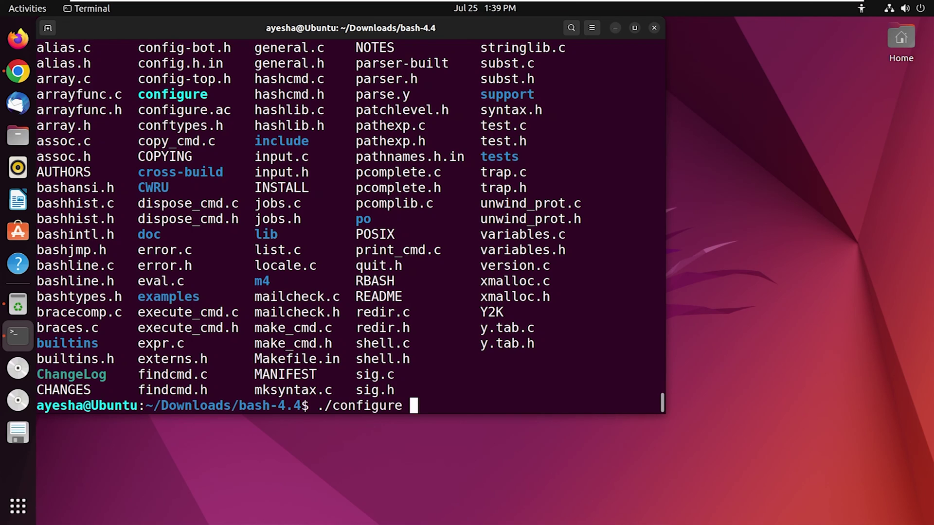
pyautogui.press('Return')
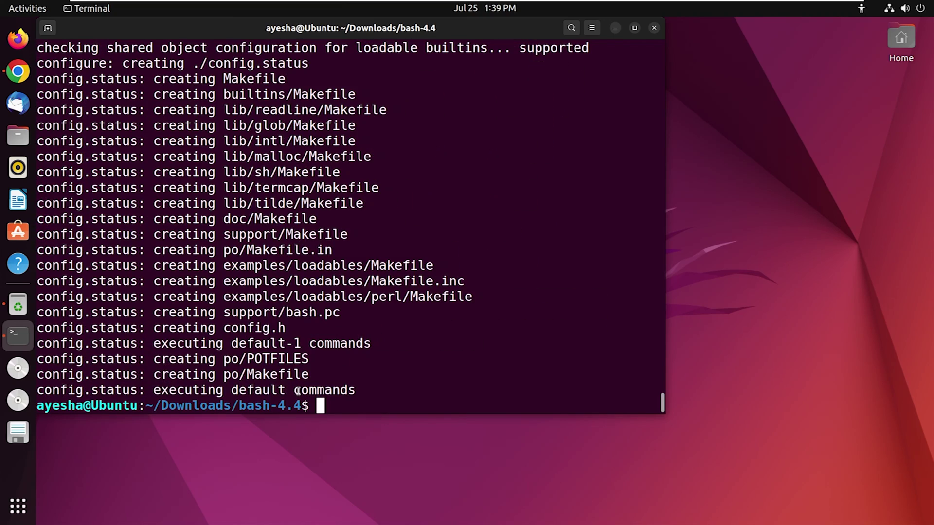
pyautogui.write('make')
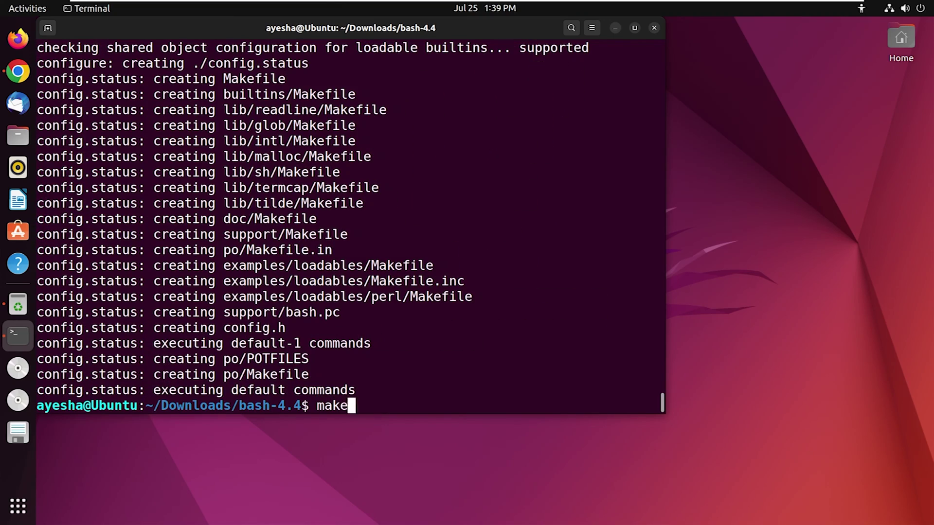
pyautogui.press('Return')
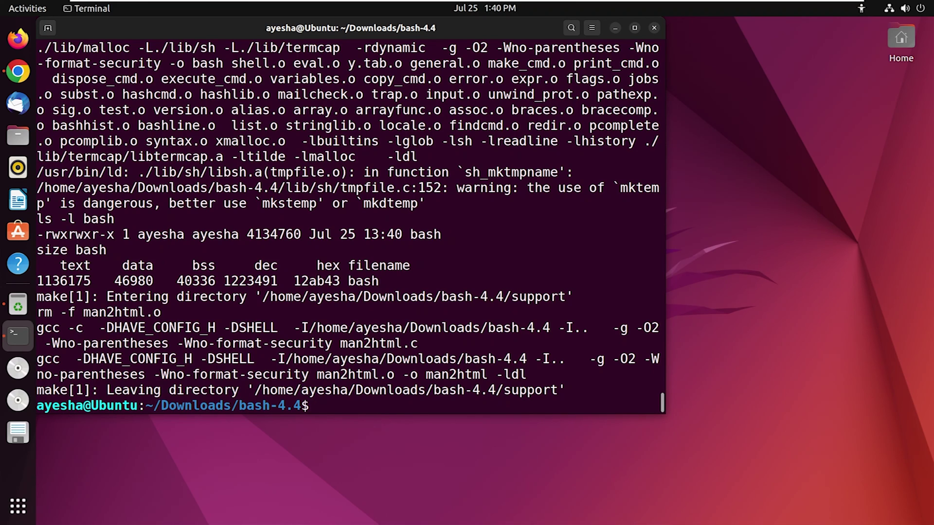
pyautogui.write('sudo ')
pyautogui.write('make i')
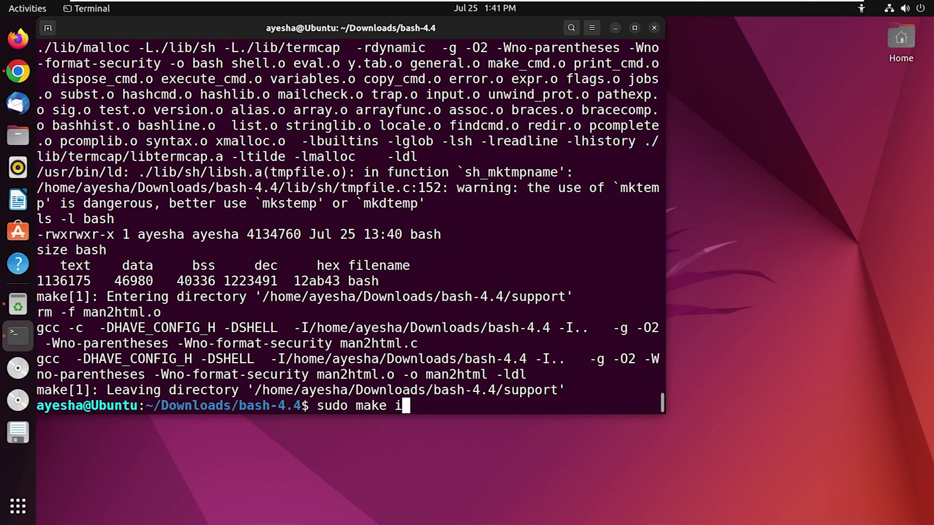
pyautogui.write('nstall')
# Step: Run sudo make install and enter the password to install Bash 4.4 system-wide
pyautogui.press('Return')
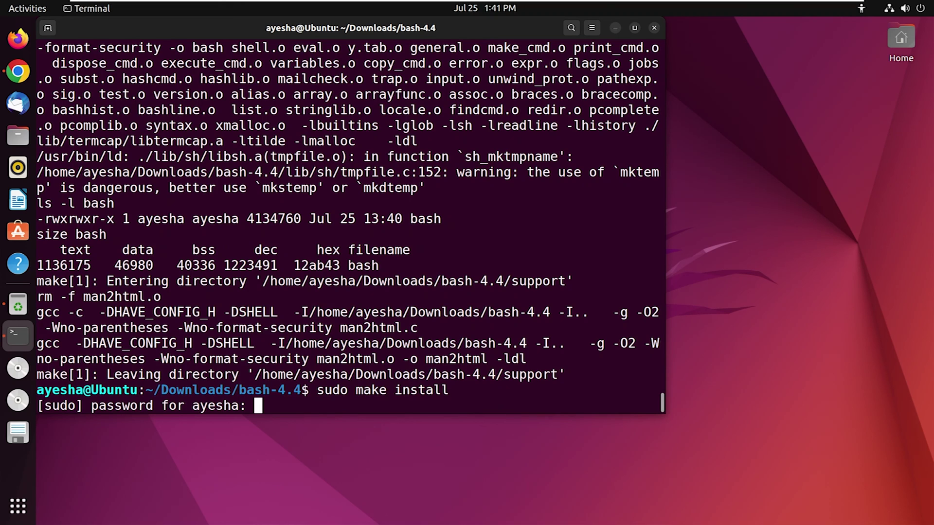
pyautogui.press('Return')
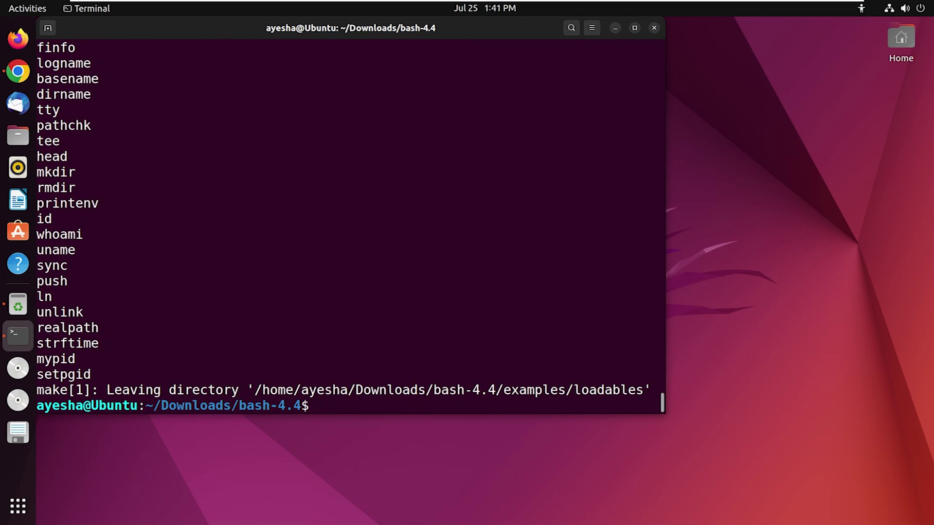
pyautogui.write('ba')
pyautogui.write('sh ')
pyautogui.write('--vers')
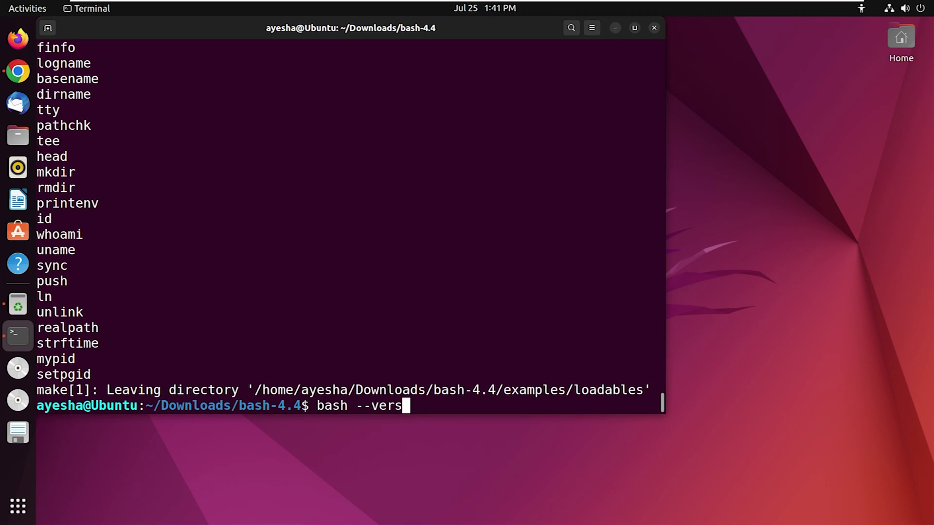
pyautogui.write('ion')
# Step: Run bash --version and confirm it reports GNU bash 4.4.0(1)-release
pyautogui.press('Return')
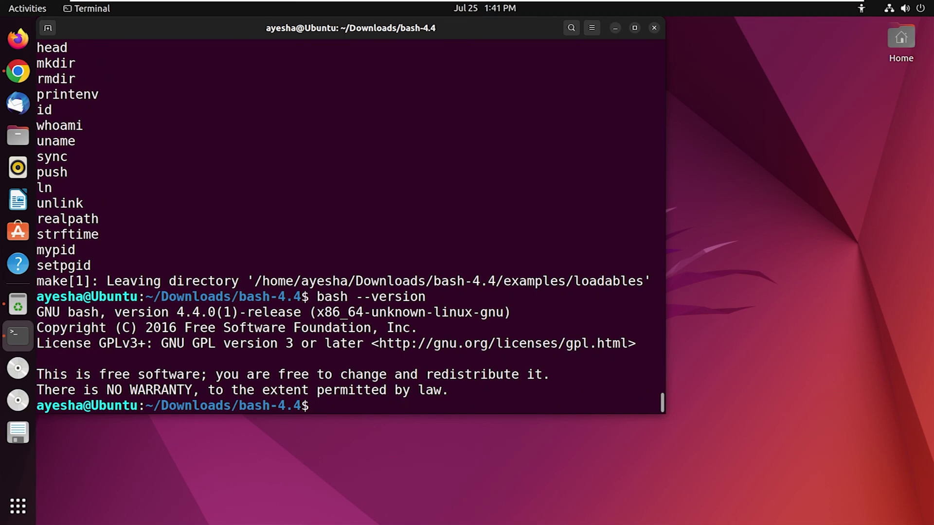